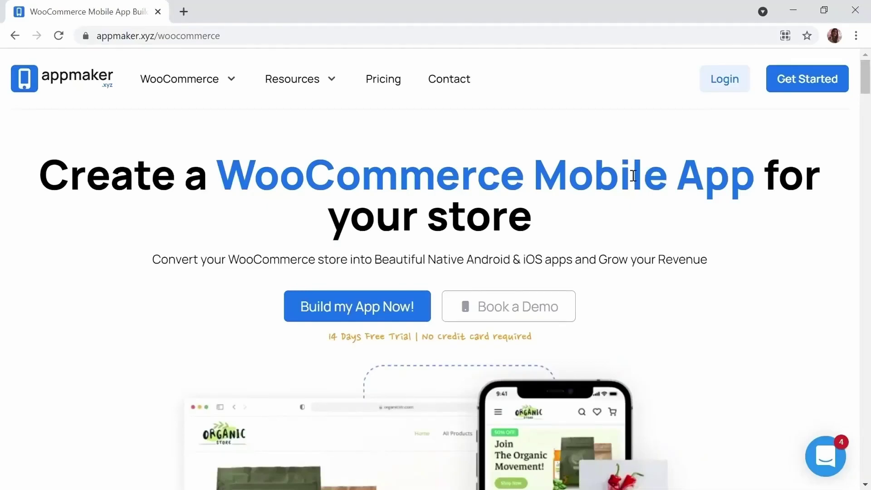
Scroll through the Plugins page to review the 8 installed plugins.
scroll(633, 176, "down", 2)
scroll(627, 173, "down", 1)
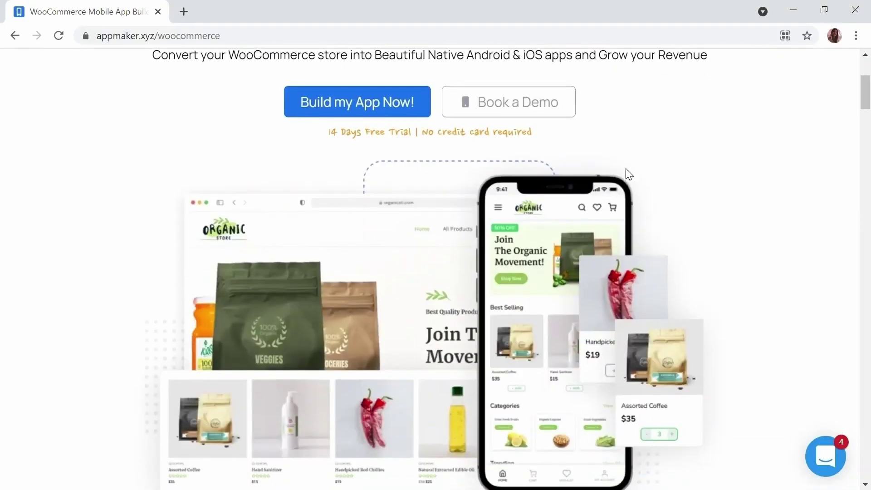
scroll(627, 174, "down", 1)
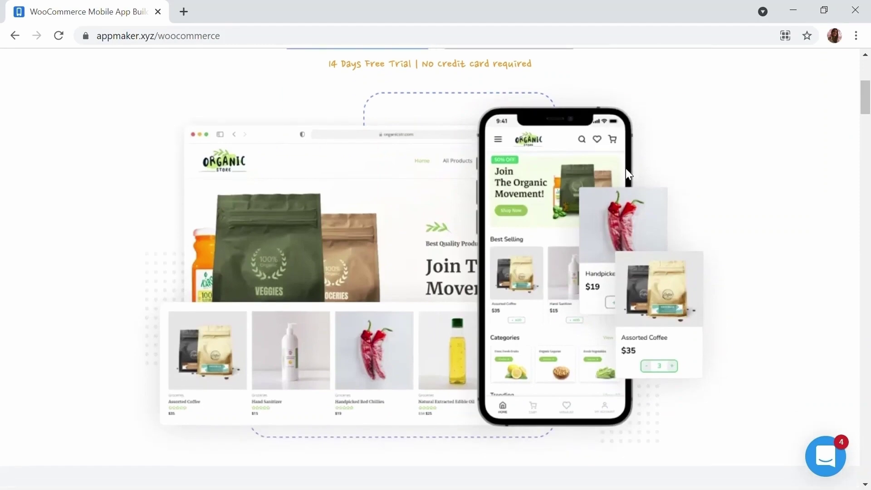
scroll(627, 174, "down", 1)
scroll(627, 174, "down", 1)
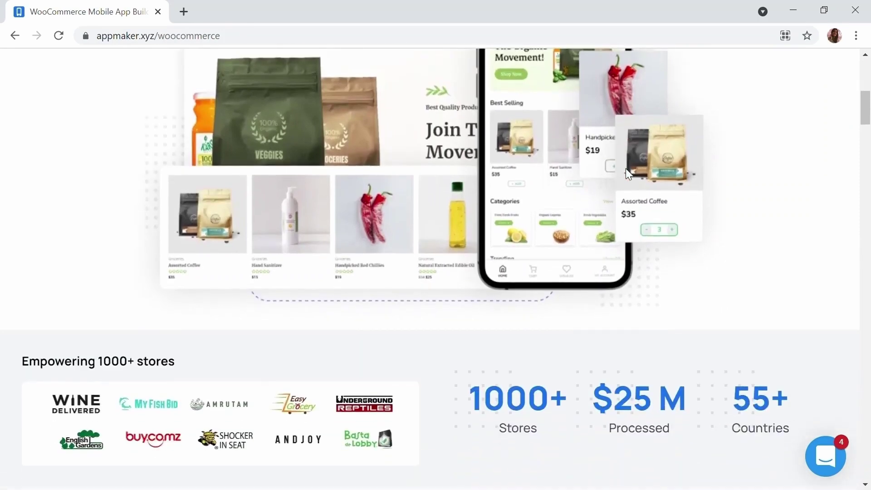
scroll(626, 169, "down", 3)
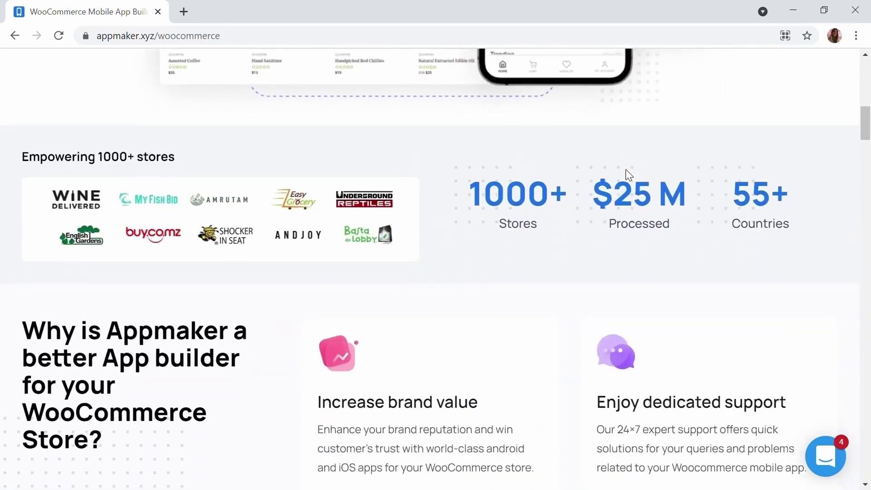
scroll(627, 171, "up", 1)
scroll(626, 174, "up", 8)
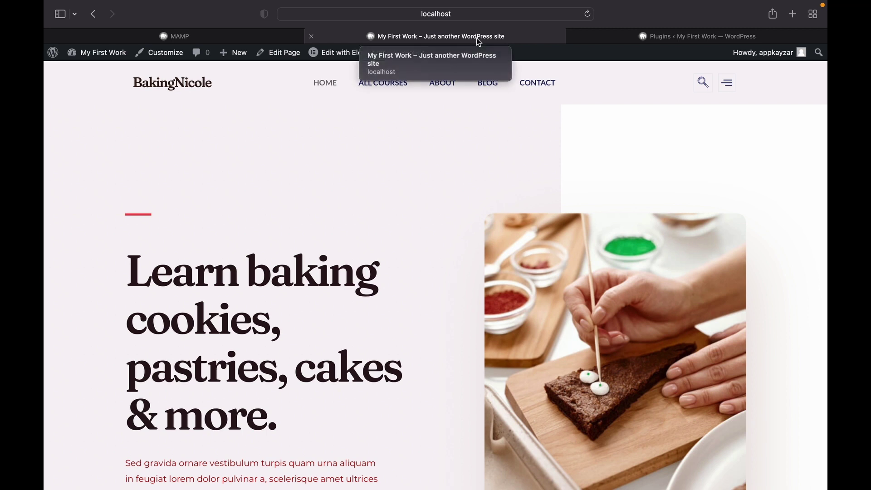
Search the plugin directory for 'updraft' to find the UpdraftPlus WordPress Backup Plugin.
left_click(625, 38)
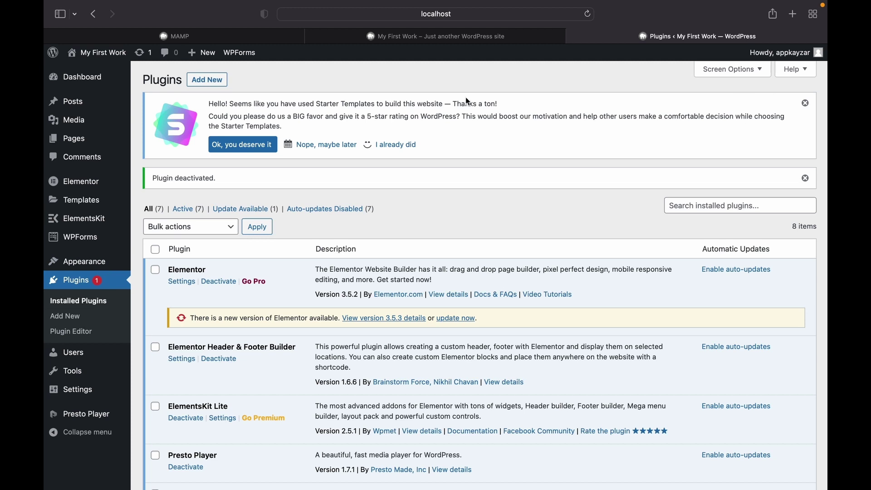
left_click(190, 82)
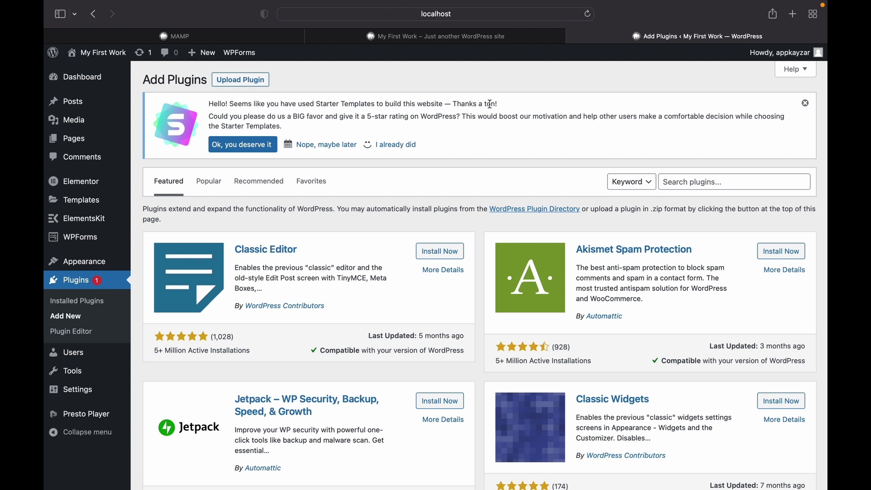
left_click(704, 181)
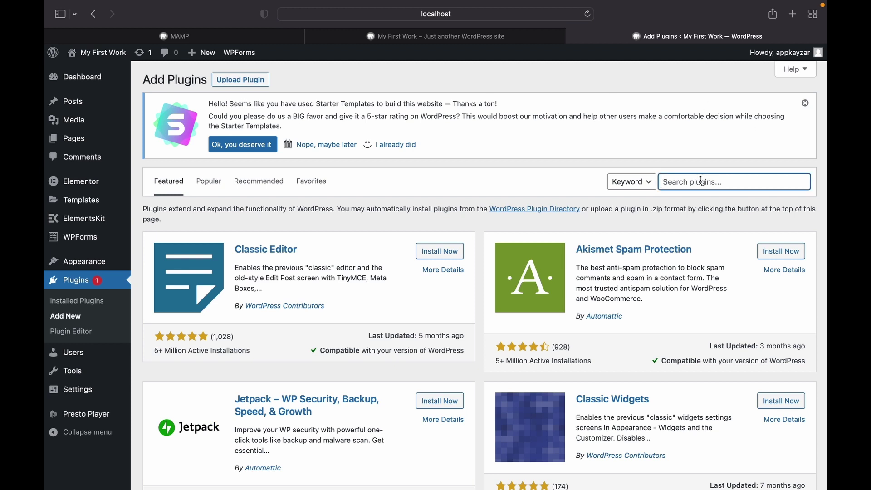
type("updraft")
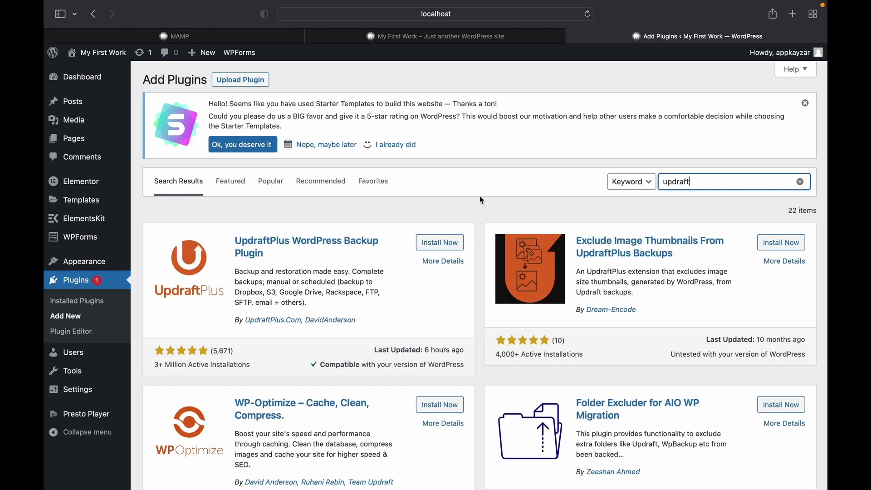
Install and activate UpdraftPlus - Backup/Restore 1.16.68 and locate its row in the Plugins list.
left_click(451, 248)
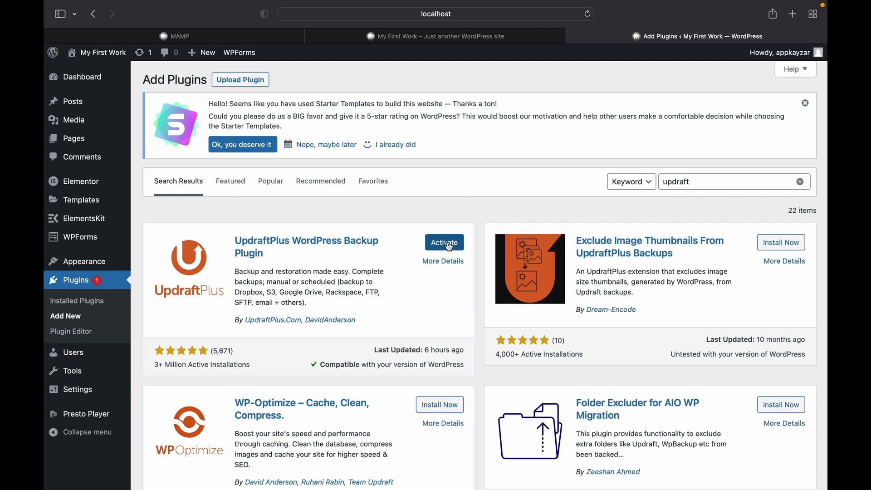
left_click(449, 246)
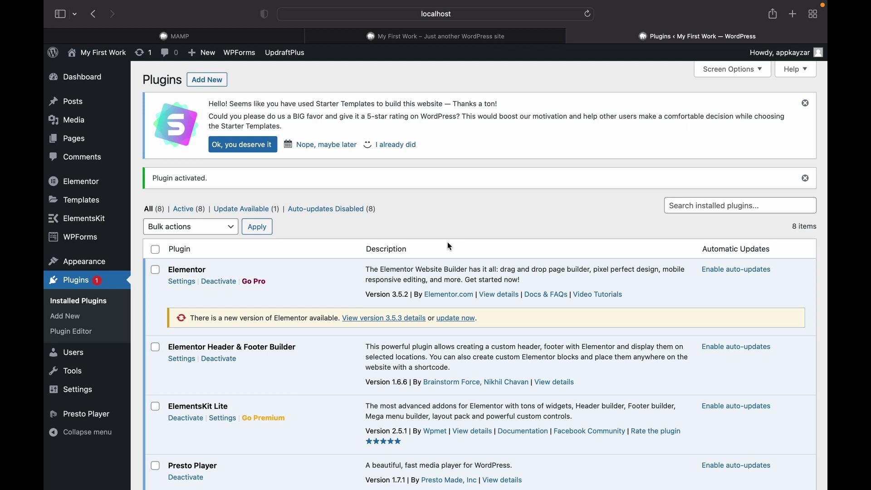
scroll(449, 244, "down", 5)
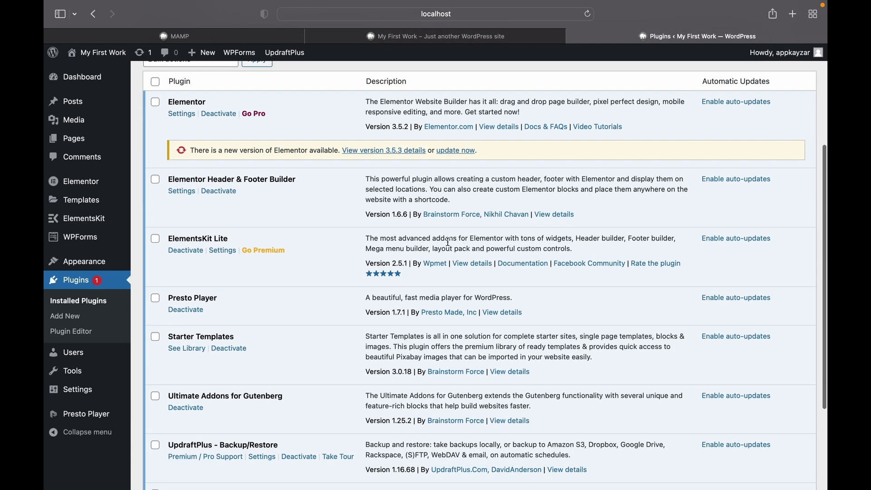
scroll(449, 243, "down", 2)
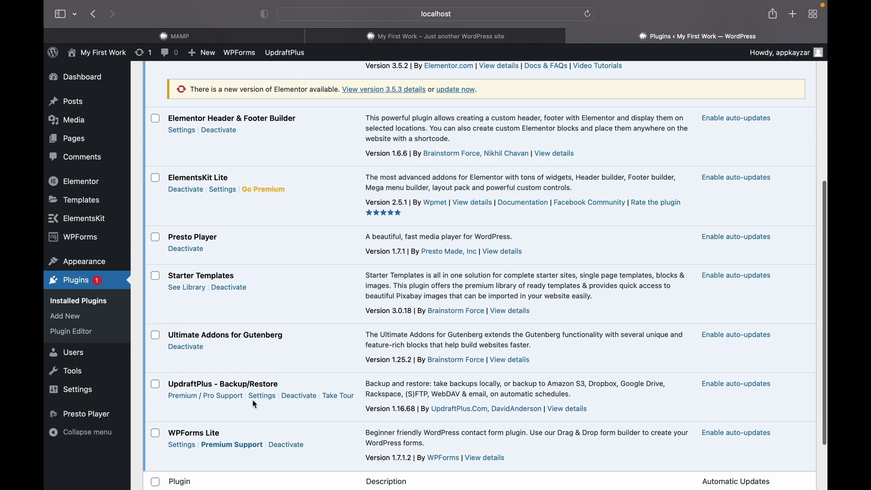
Run an UpdraftPlus backup of the database and files, then close the finished dialog.
left_click(260, 396)
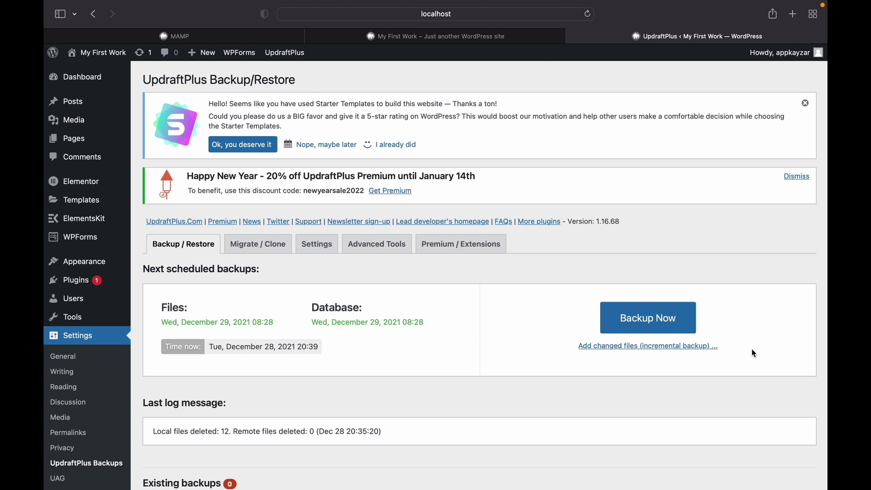
left_click(623, 319)
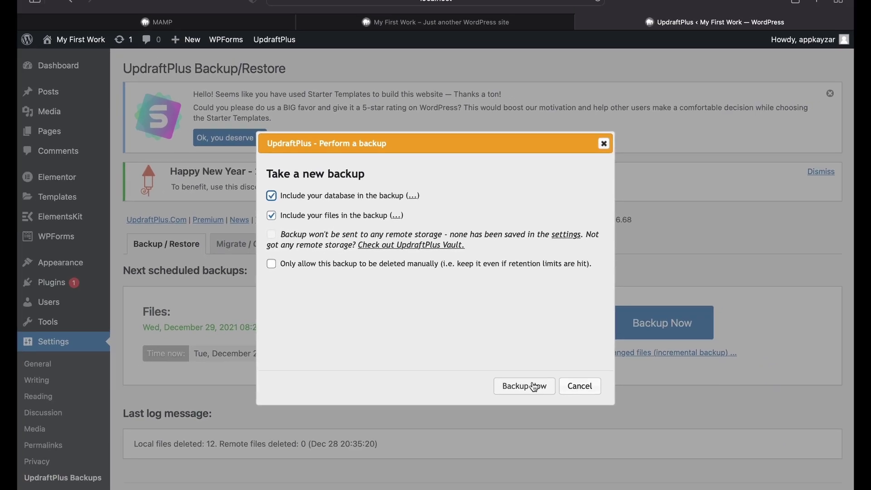
left_click(535, 387)
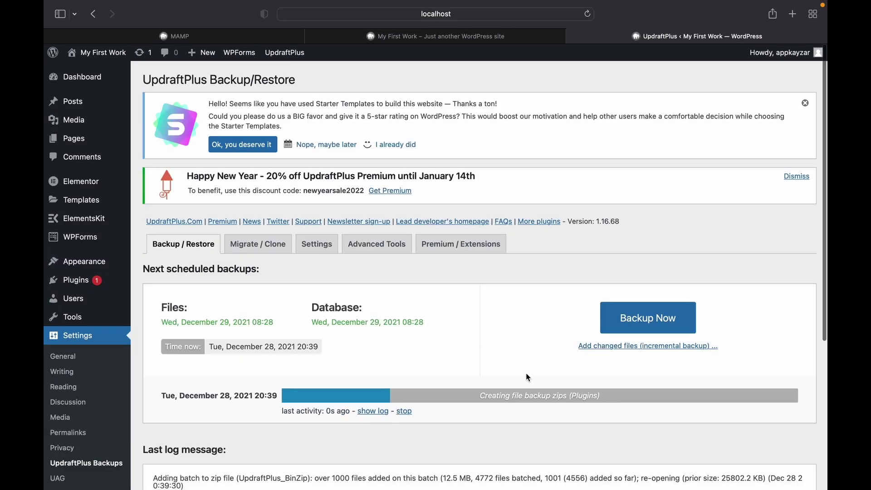
scroll(527, 375, "down", 1)
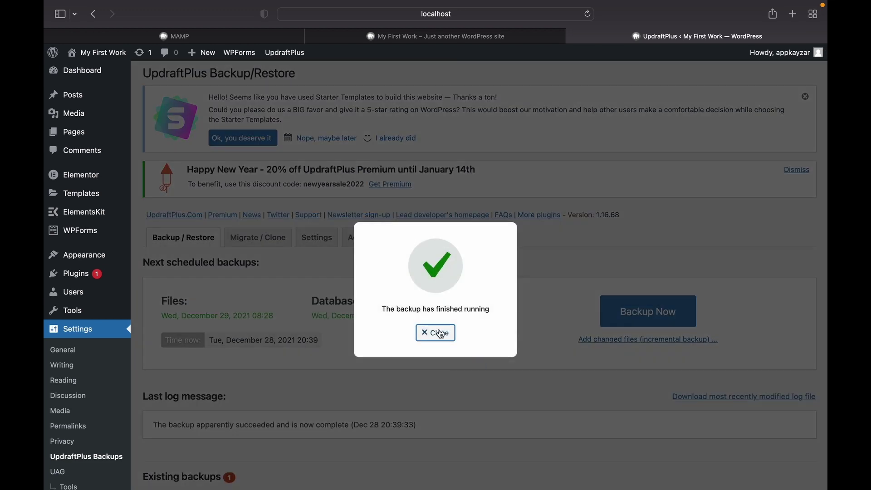
left_click(441, 334)
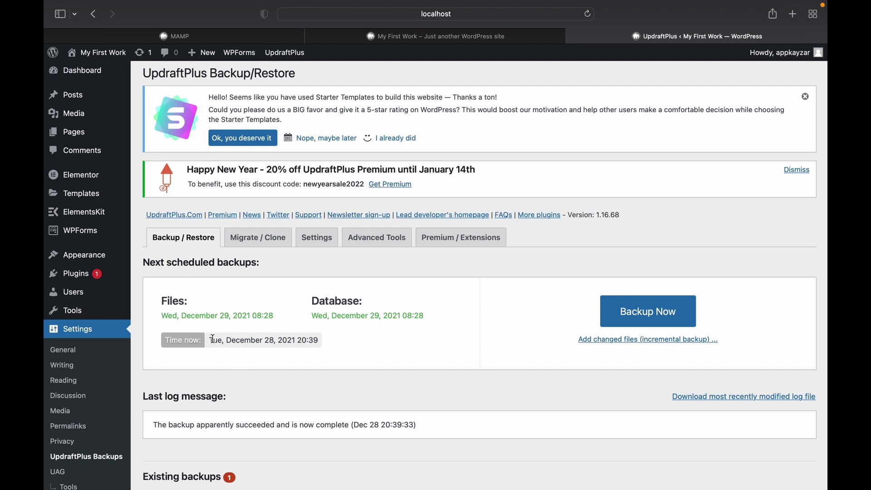
scroll(403, 362, "down", 2)
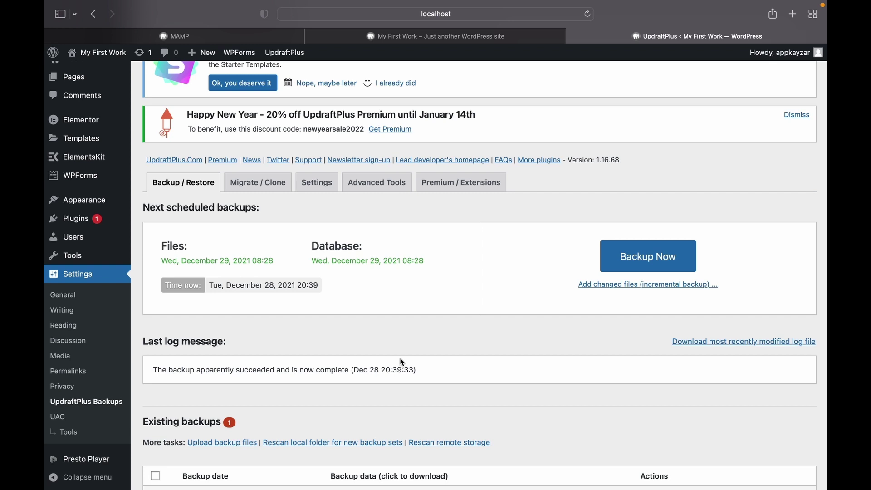
Set both the files and database backup schedules to Weekly in UpdraftPlus Settings.
left_click(336, 186)
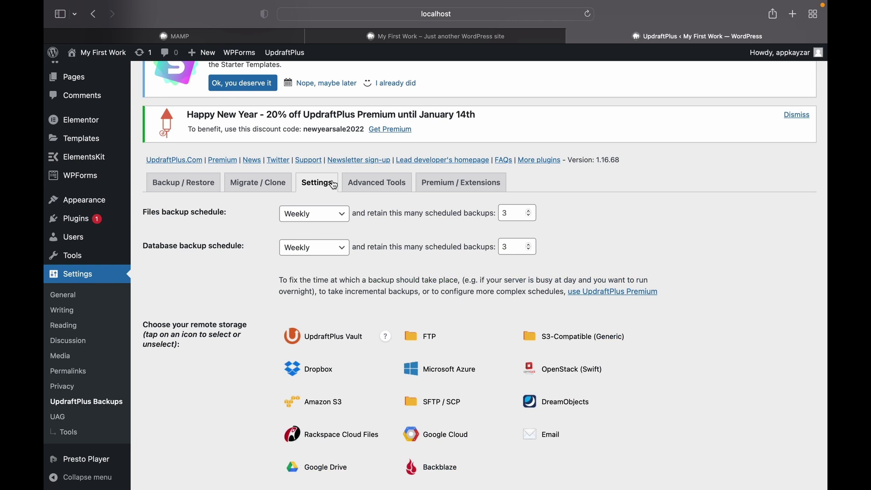
left_click(335, 215)
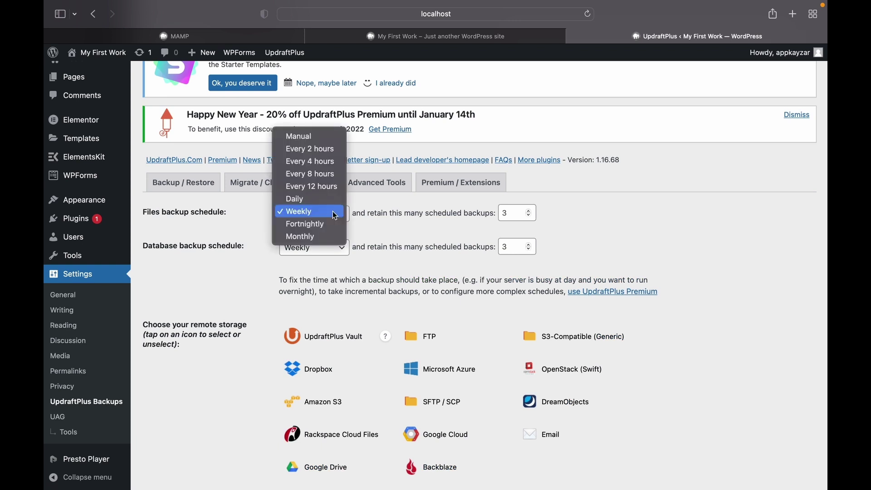
left_click(336, 217)
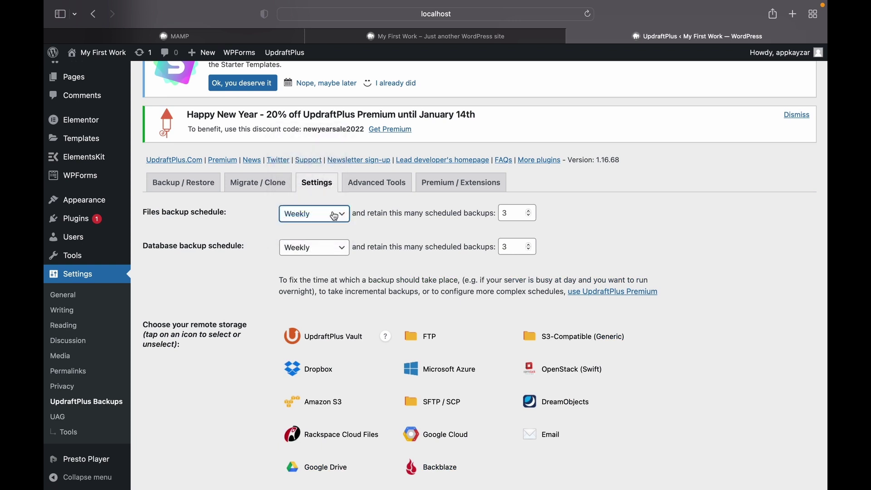
left_click(336, 249)
left_click(336, 248)
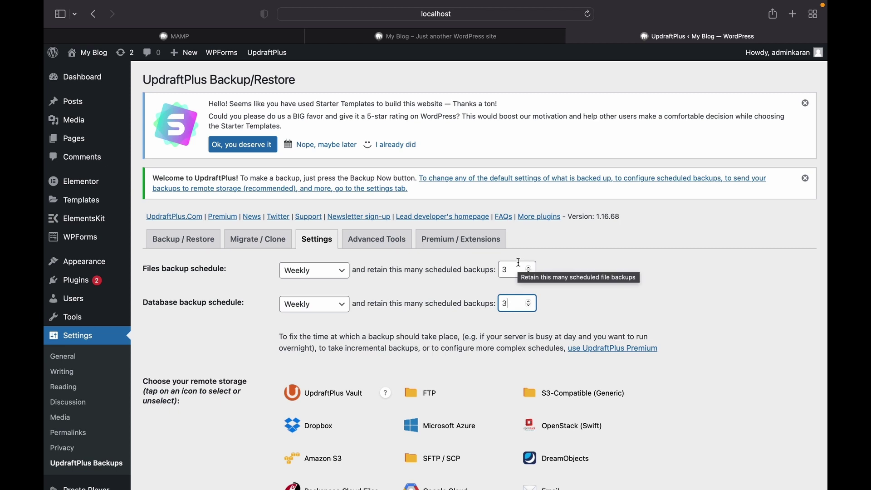
Select Google Drive as remote storage and start its authentication link.
scroll(530, 315, "down", 5)
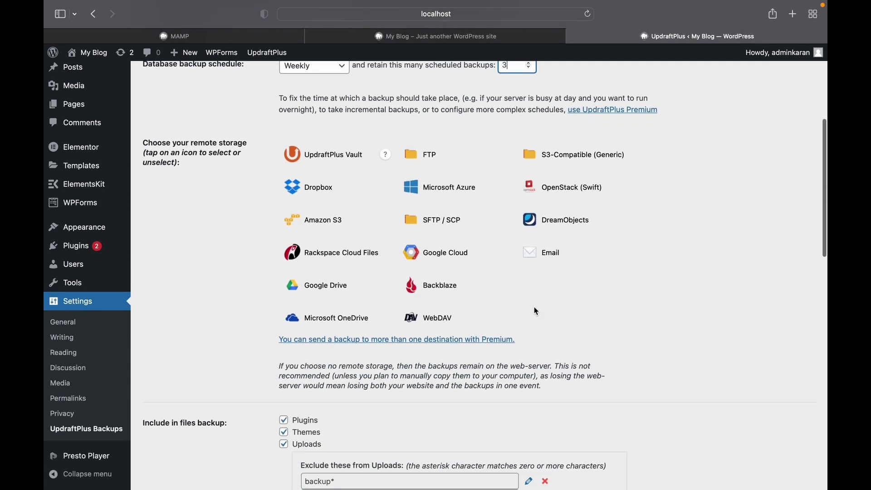
scroll(537, 312, "down", 1)
left_click(305, 262)
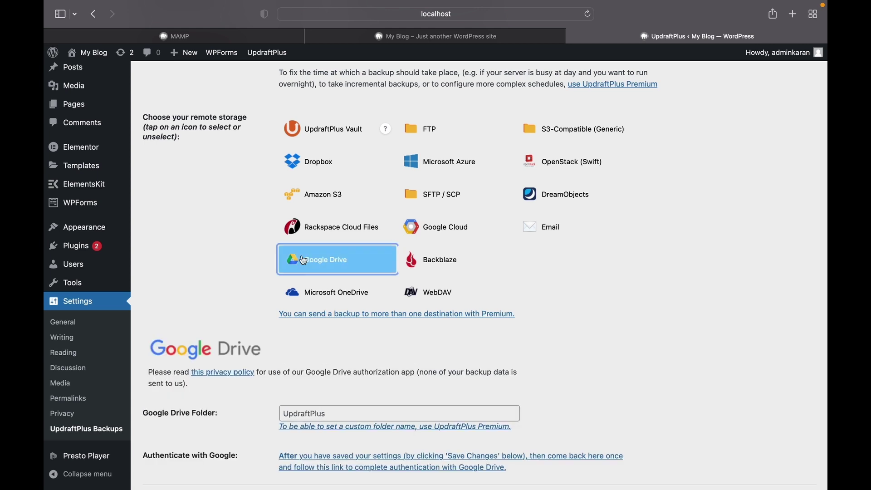
scroll(401, 330, "down", 2)
scroll(401, 331, "down", 1)
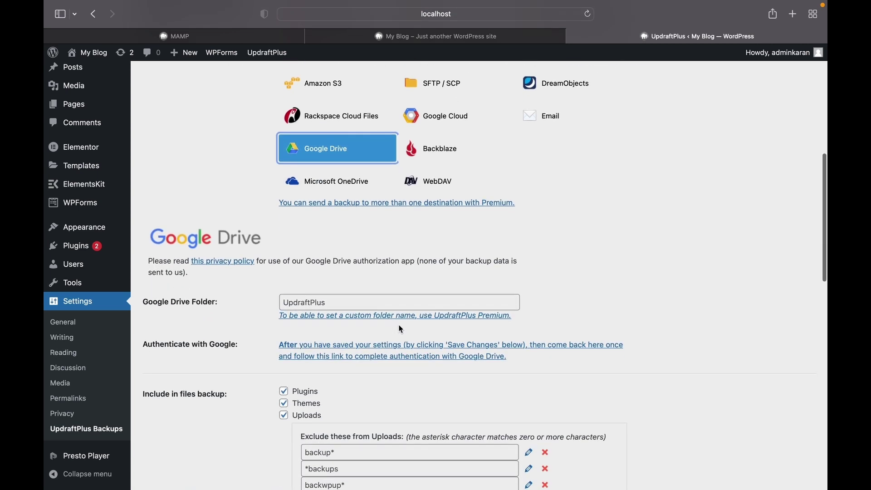
left_click(405, 359)
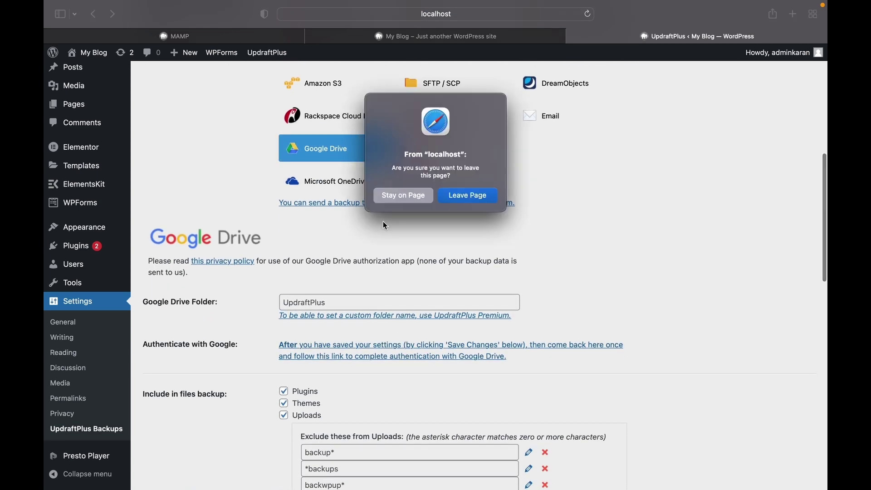
Leave the page, sign in with the Google account, and allow UpdraftPlus Drive access.
left_click(480, 201)
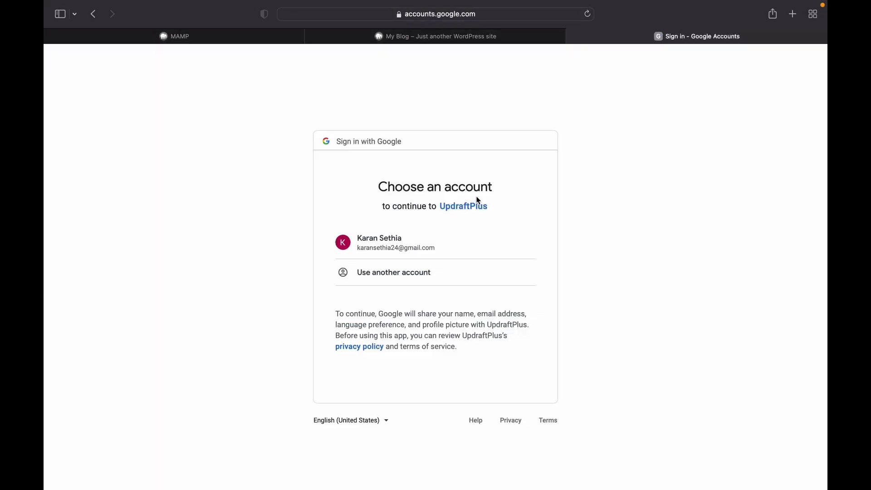
left_click(417, 246)
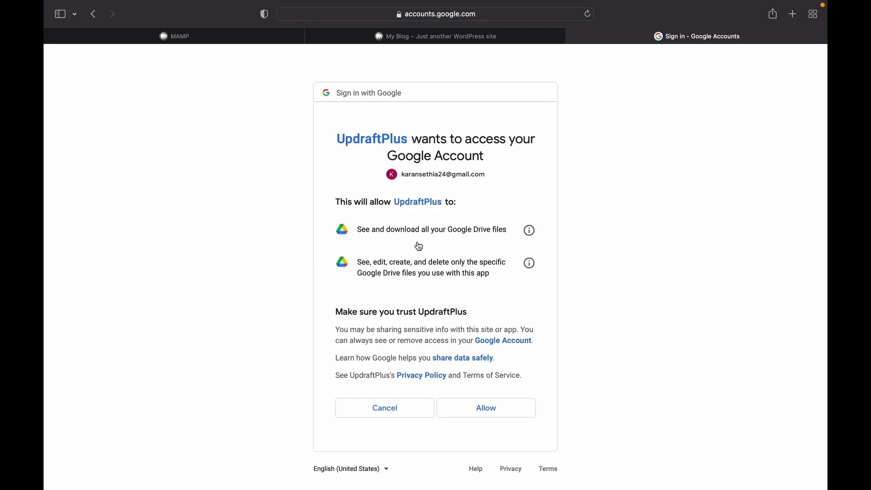
left_click(471, 400)
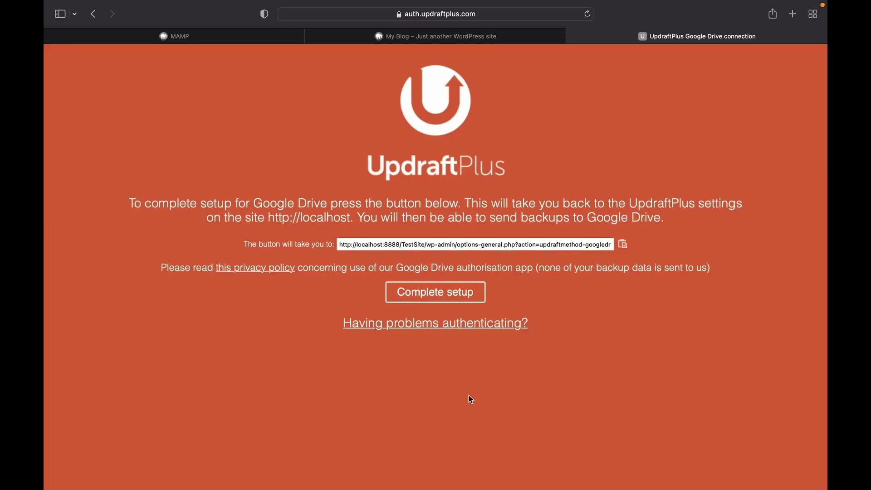
Complete the Google Drive setup to return to the UpdraftPlus settings in WordPress.
left_click(459, 298)
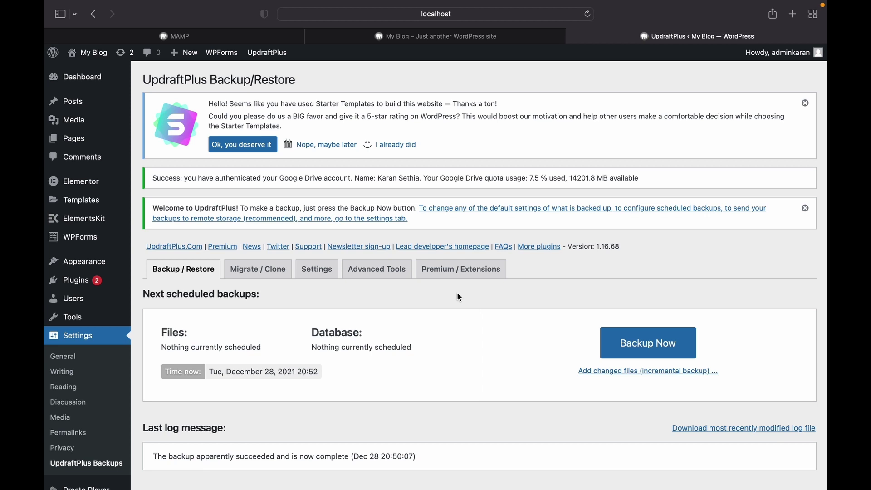
Start a second UpdraftPlus backup of My Blog's database and files.
scroll(458, 295, "down", 2)
left_click(624, 301)
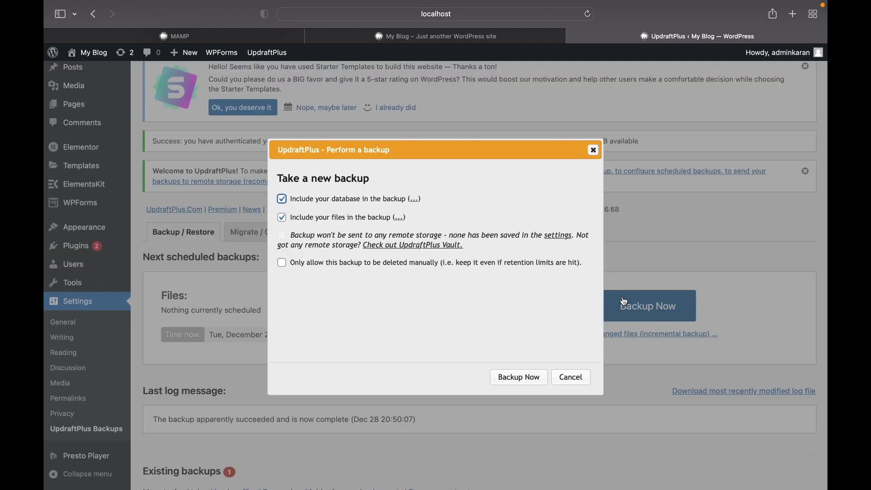
left_click(521, 379)
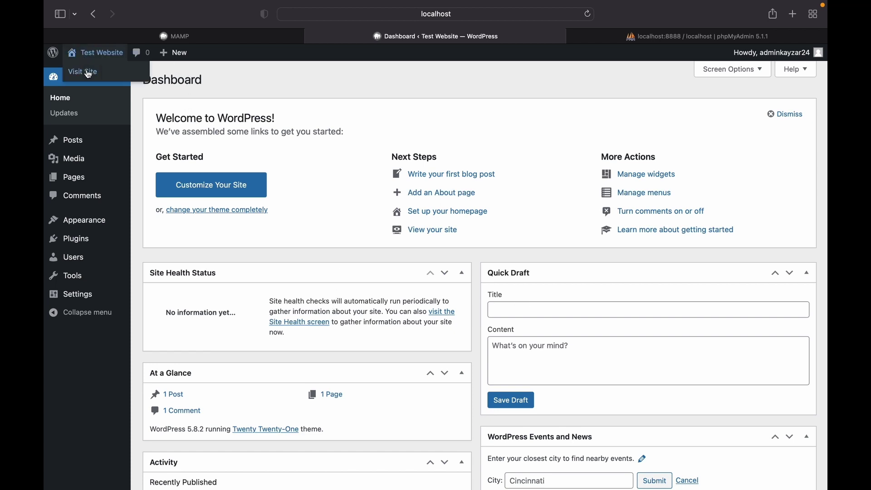
View the Test Website front page, then search its installed plugins for 'updraft'.
left_click(87, 72)
scroll(275, 140, "left", 5)
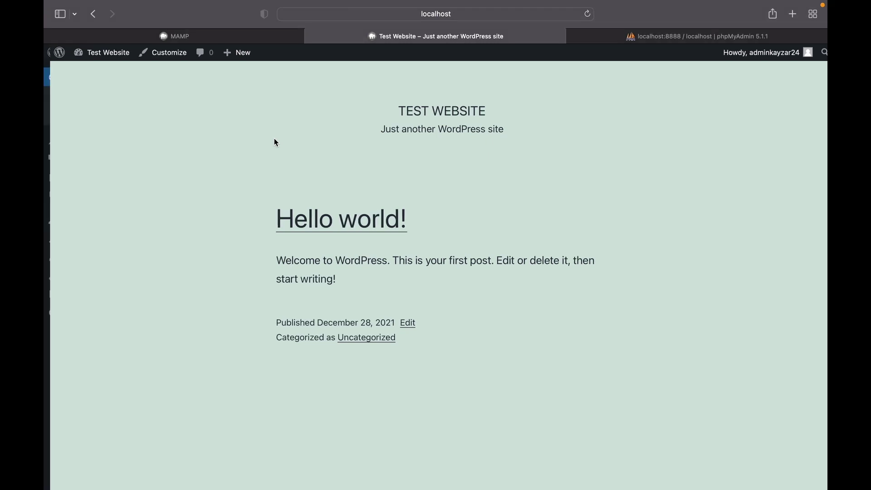
mouse_move(72, 252)
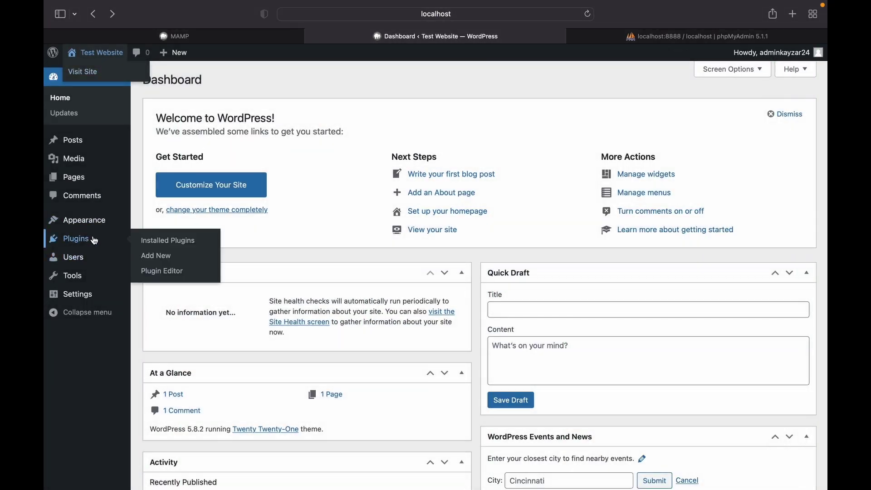
left_click(92, 239)
left_click(691, 102)
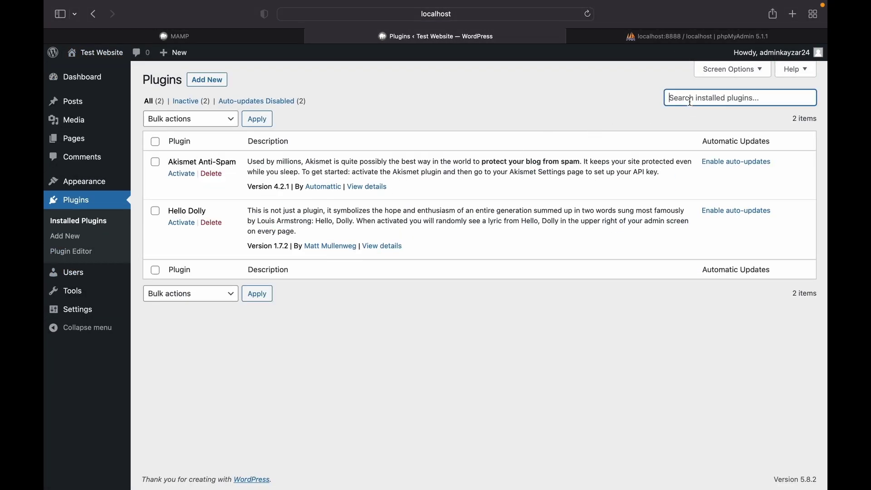
type("updraft")
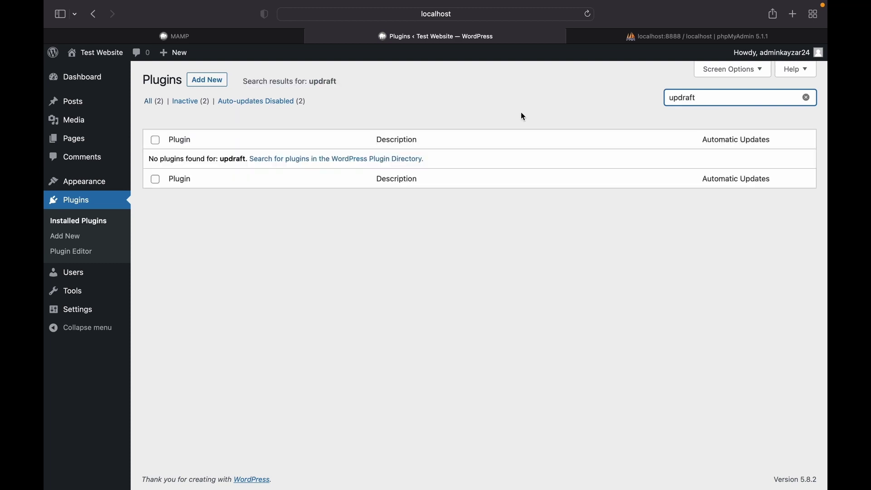
Find UpdraftPlus in the plugin directory with 'updraft', then install and activate it.
left_click(202, 82)
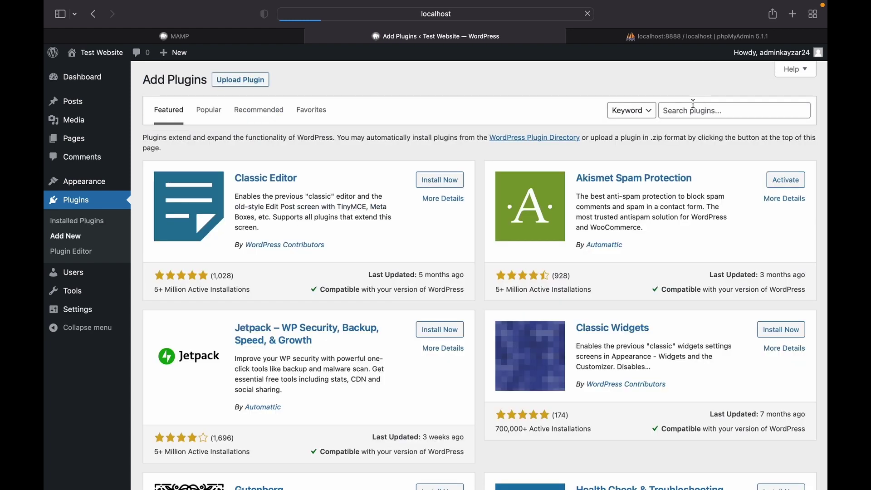
left_click(694, 105)
type("updraft")
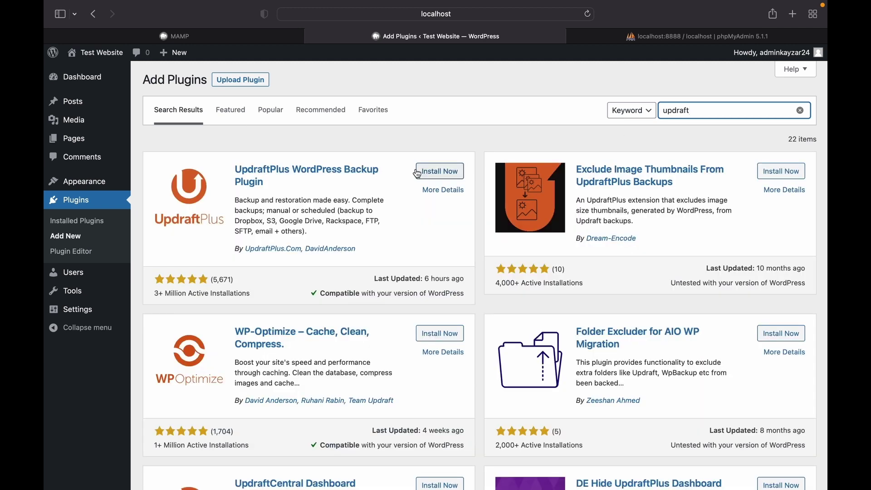
left_click(418, 173)
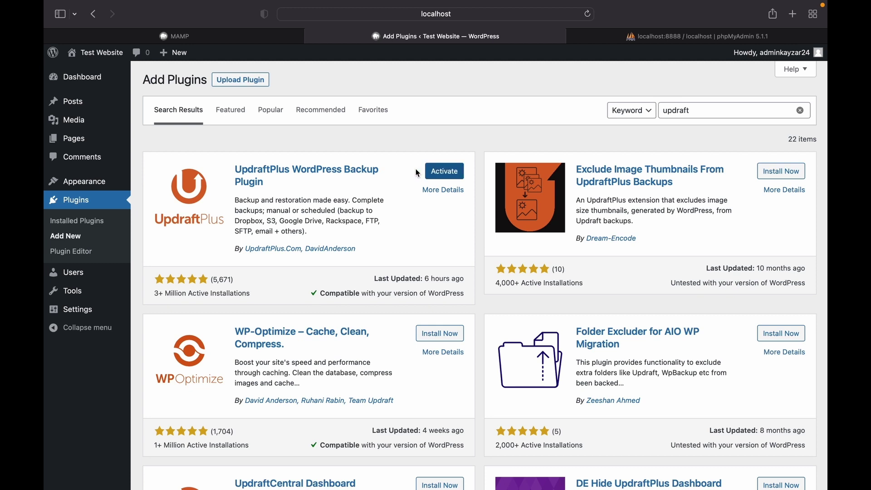
left_click(441, 172)
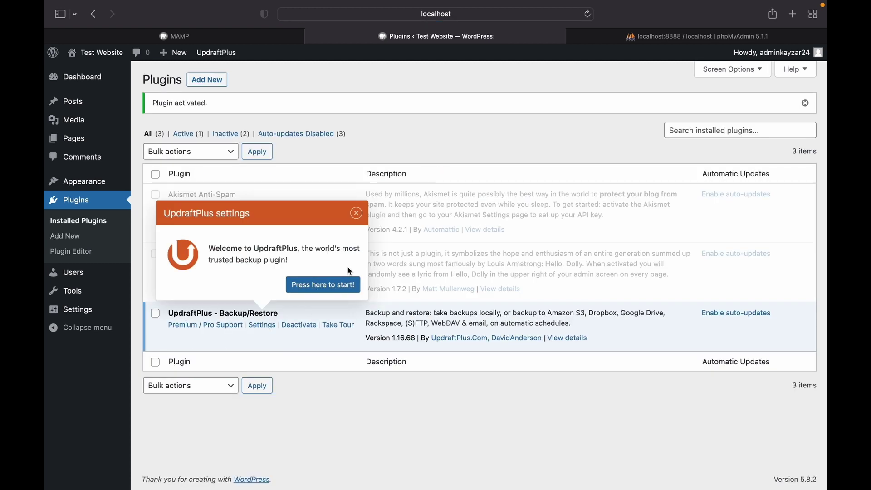
In UpdraftPlus settings, choose Google Drive as the remote storage destination.
left_click(262, 325)
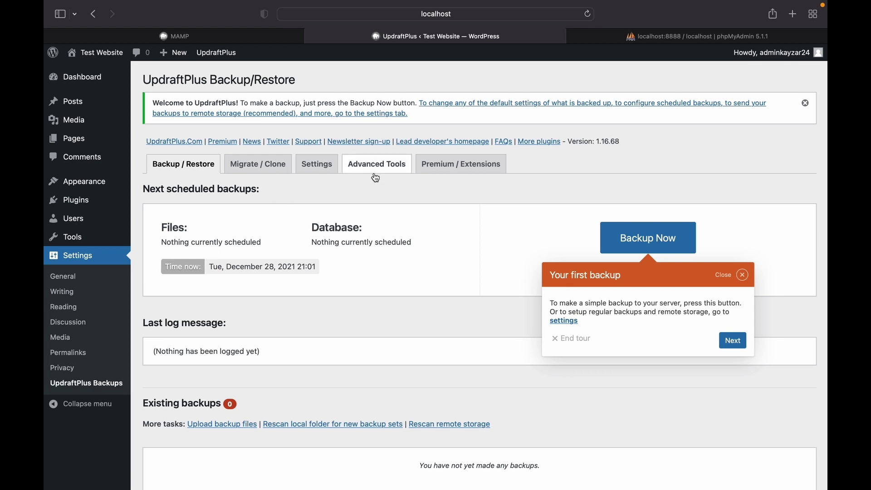
left_click(317, 167)
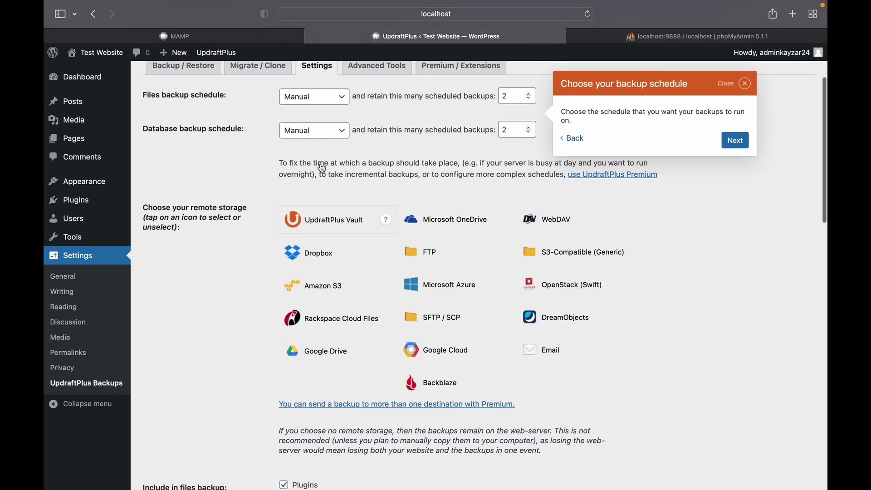
left_click(333, 360)
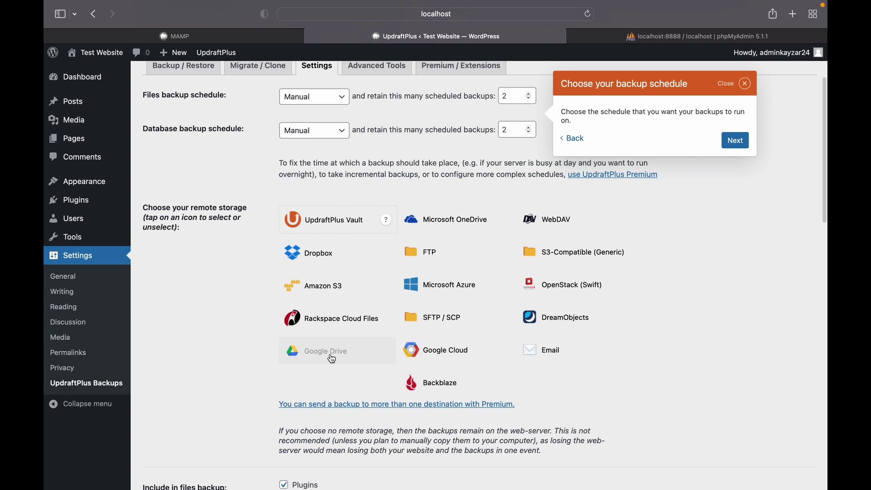
scroll(333, 356, "down", 6)
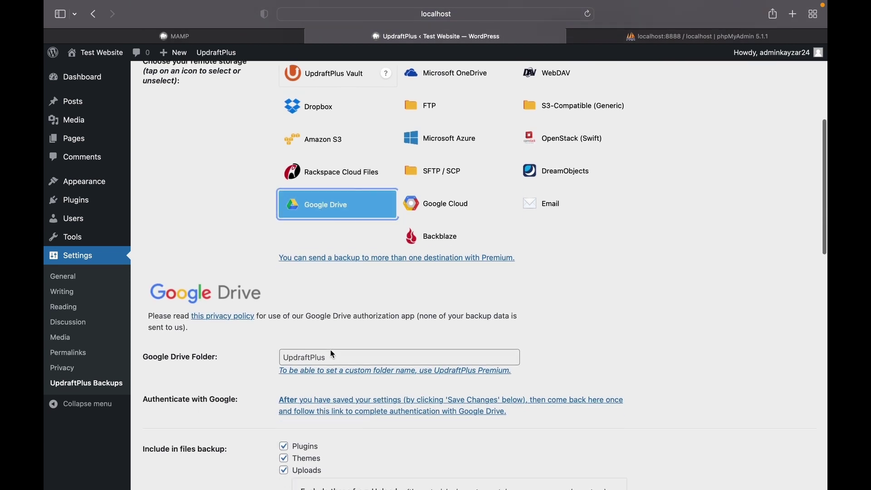
scroll(332, 354, "down", 3)
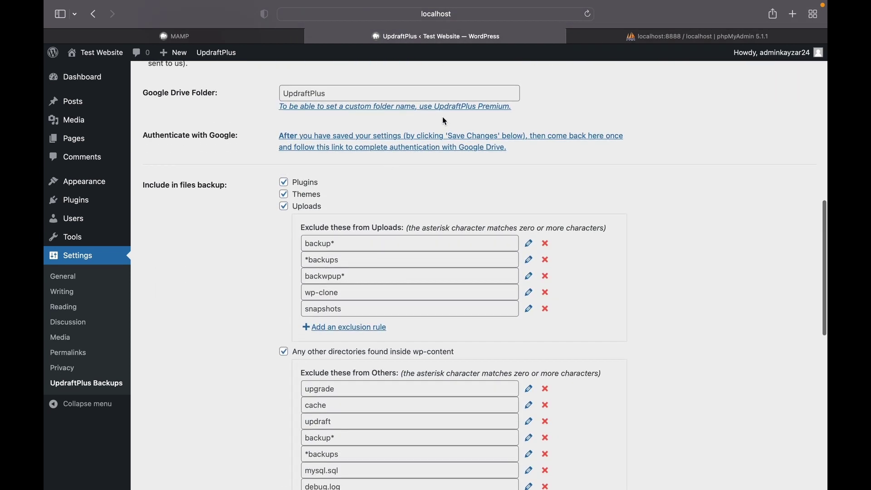
Authorize UpdraftPlus with the Google account and complete the Google Drive setup.
left_click(429, 148)
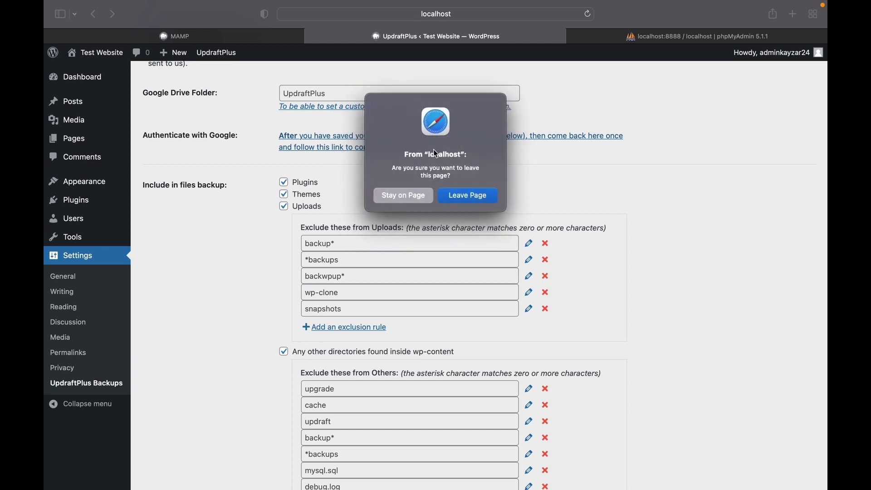
left_click(468, 196)
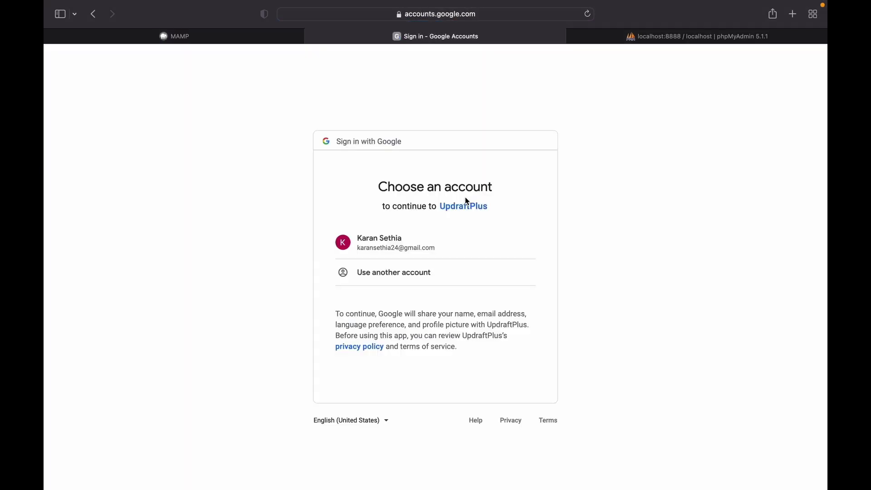
left_click(436, 237)
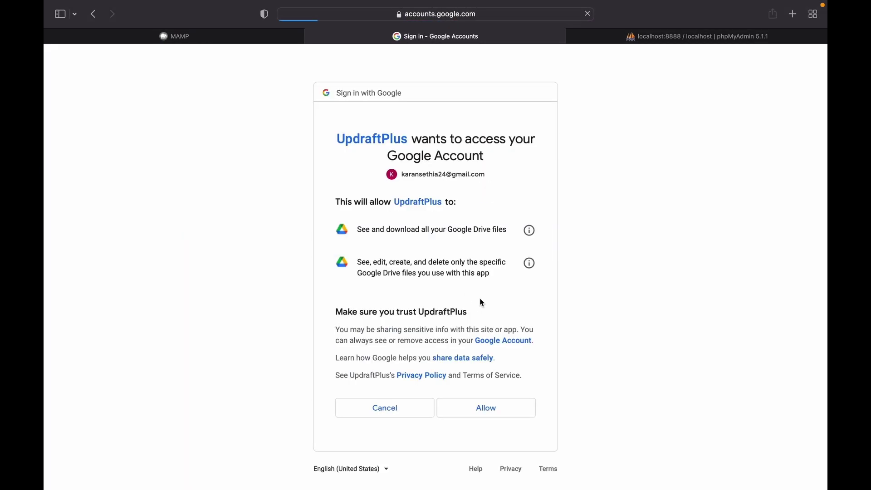
left_click(483, 409)
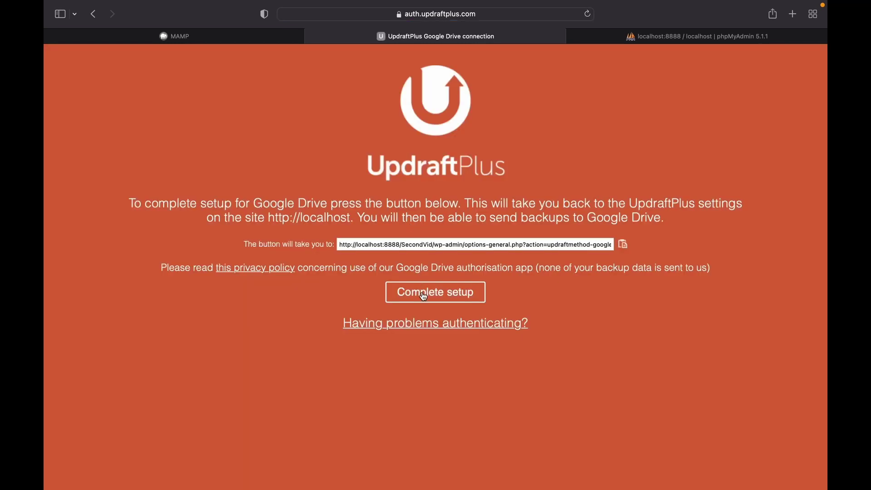
left_click(424, 296)
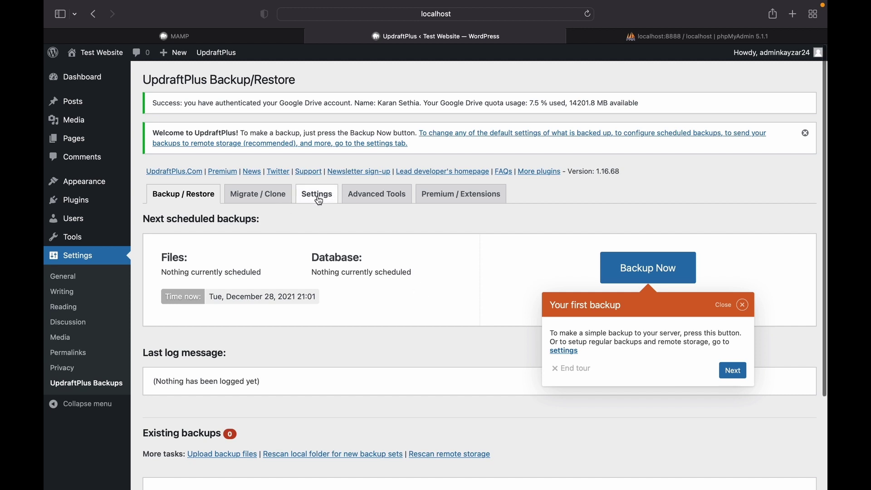
Rescan remote storage and confirm, so the Dec 28, 2021 21:50 backup appears under existing backups.
scroll(319, 200, "down", 5)
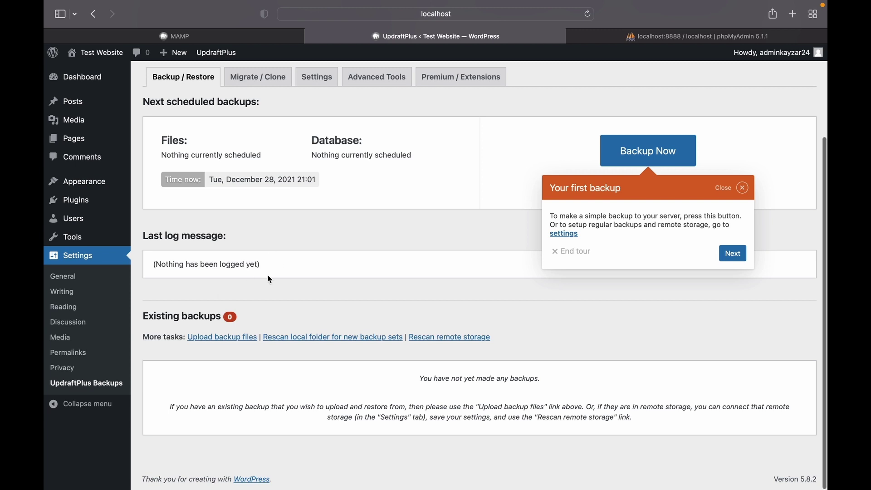
left_click(441, 336)
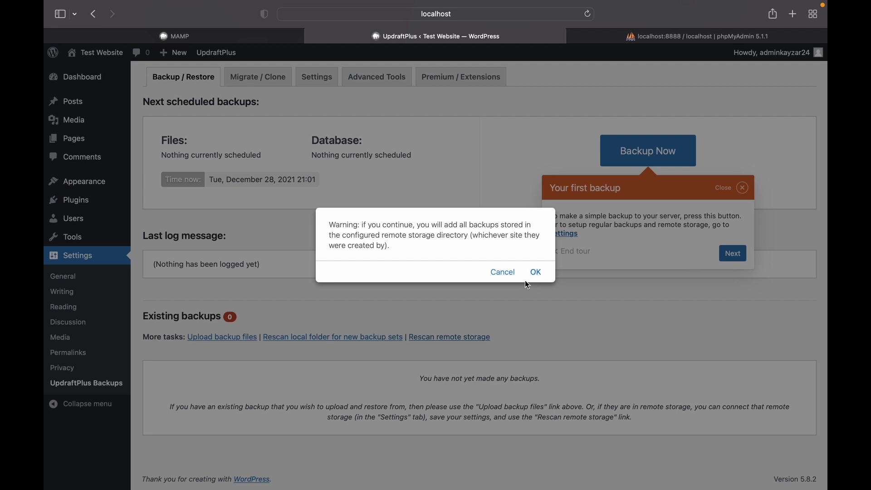
left_click(537, 272)
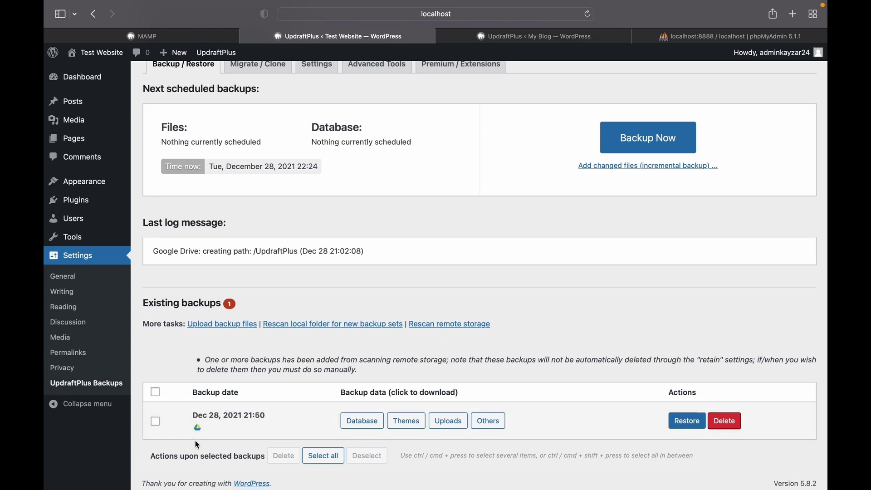
Restore Themes, Uploads, Others and Database from the Dec 28, 2021 backup despite the warnings.
left_click(705, 421)
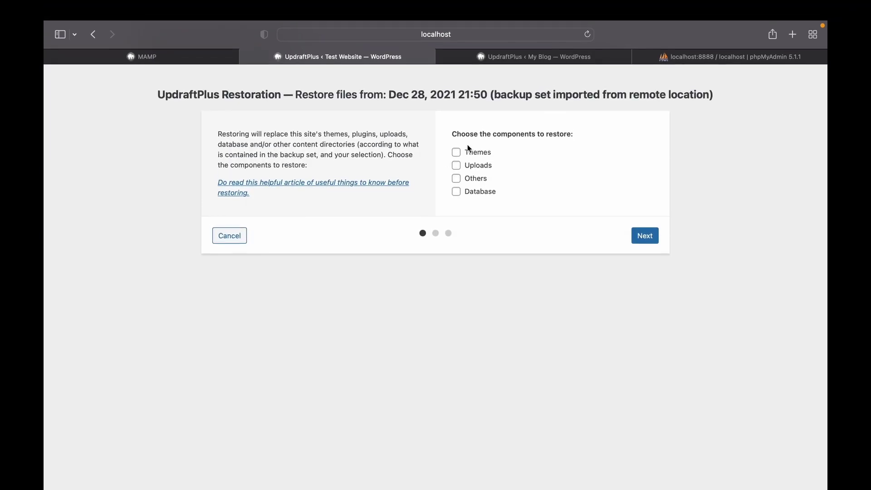
left_click(456, 142)
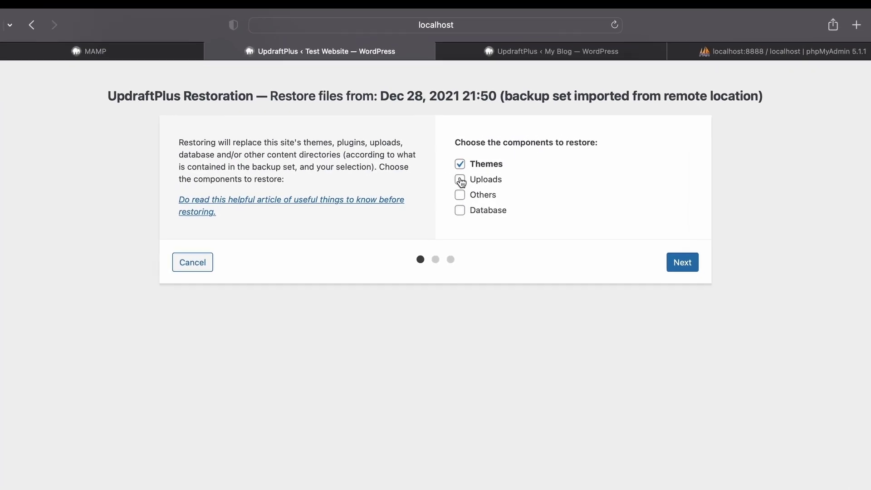
left_click(460, 179)
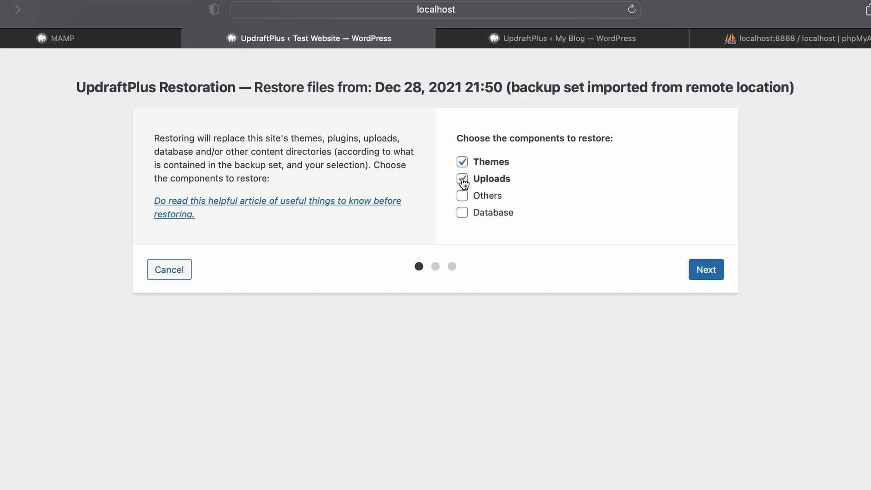
left_click(460, 195)
left_click(470, 221)
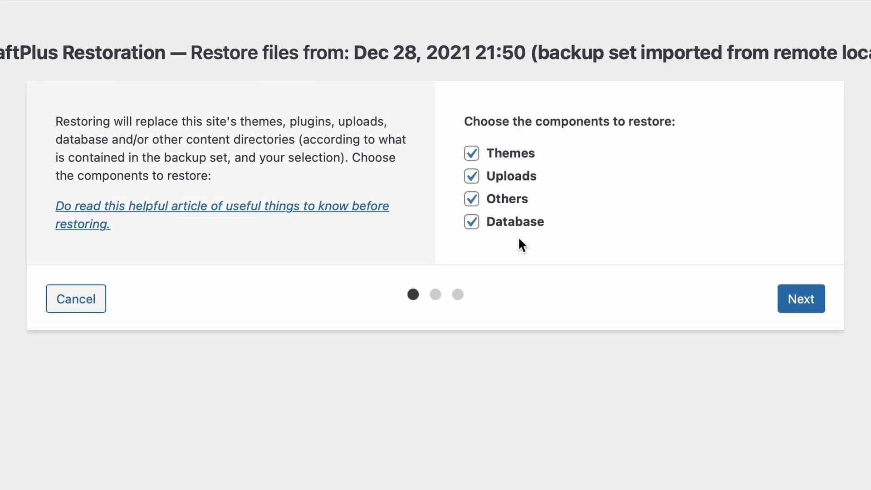
left_click(775, 296)
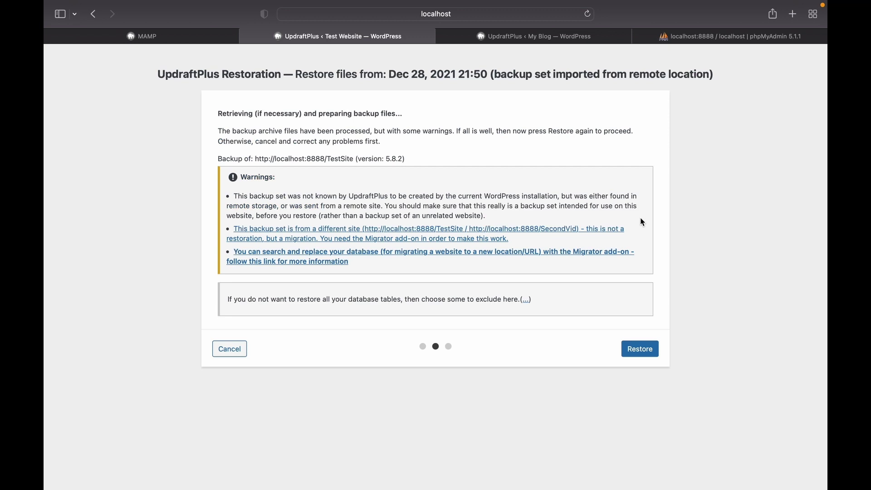
left_click(641, 349)
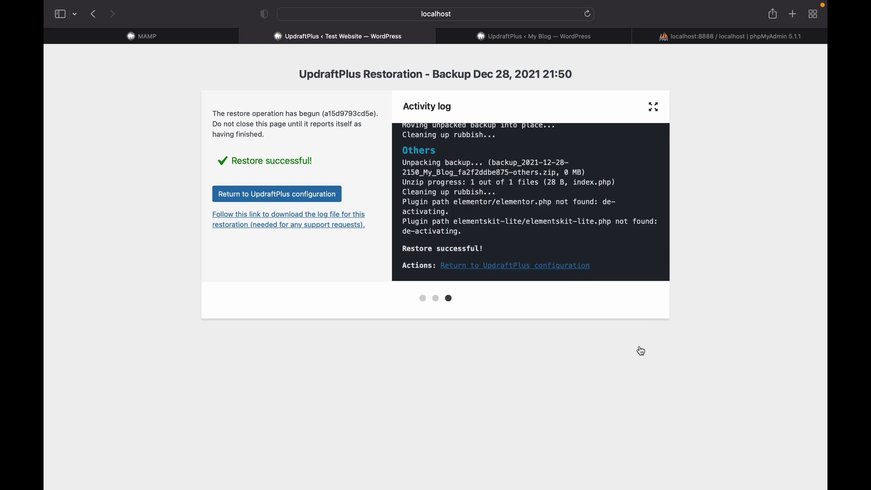
left_click(299, 199)
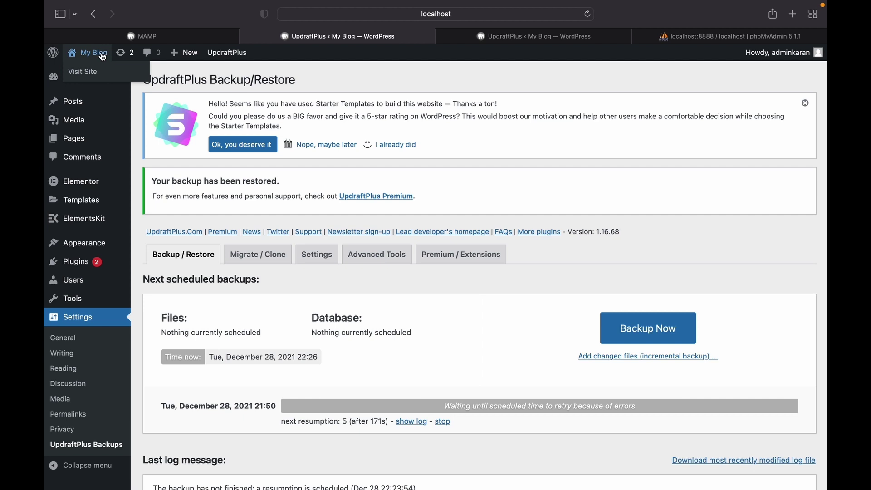
Visit the restored My Blog site and scroll past the baking hero to Popular courses.
left_click(103, 71)
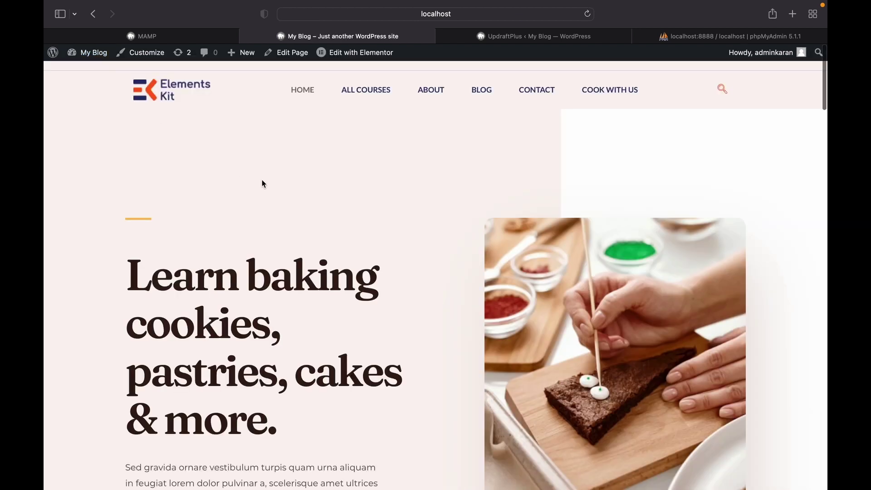
scroll(262, 182, "down", 15)
scroll(270, 111, "down", 20)
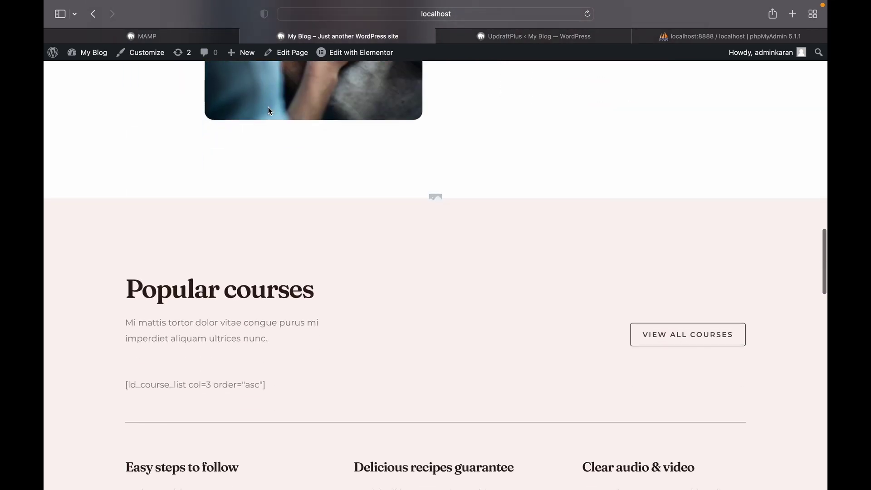